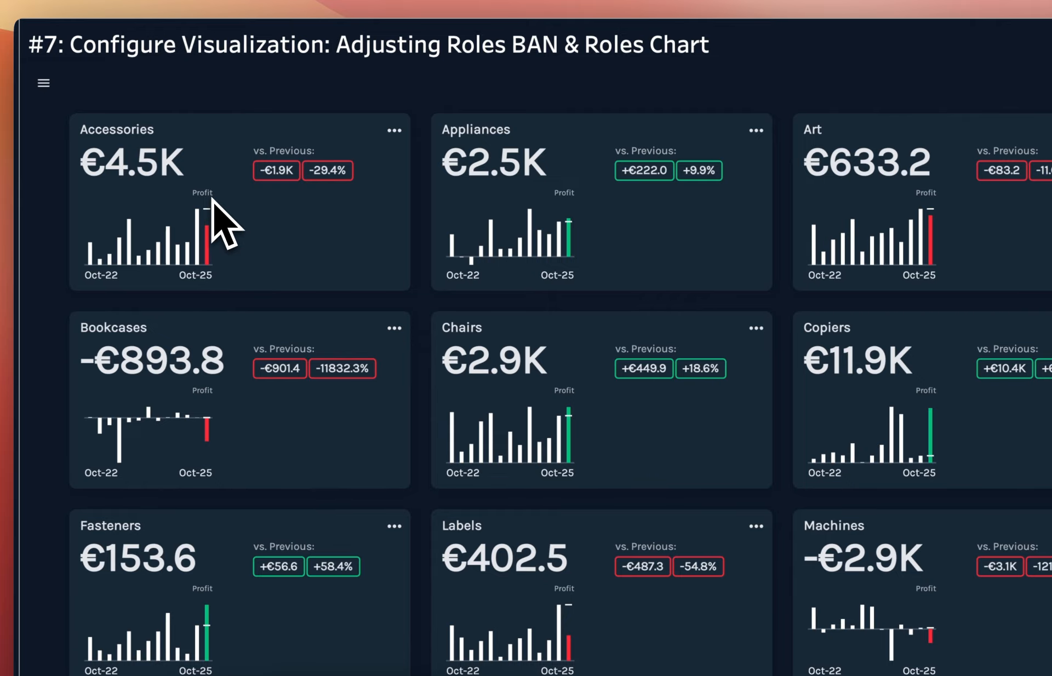
Step: Leave presentation mode and add Sales Budget to the Measure Values below SUM(Profit)
mouse_move(209, 241)
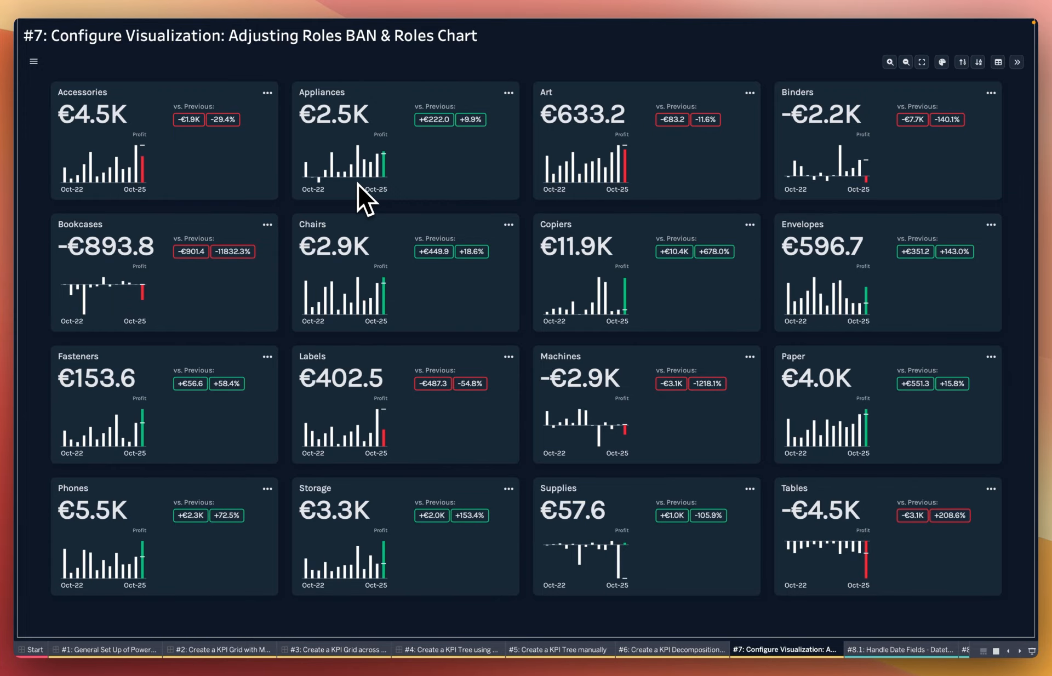
key("Escape")
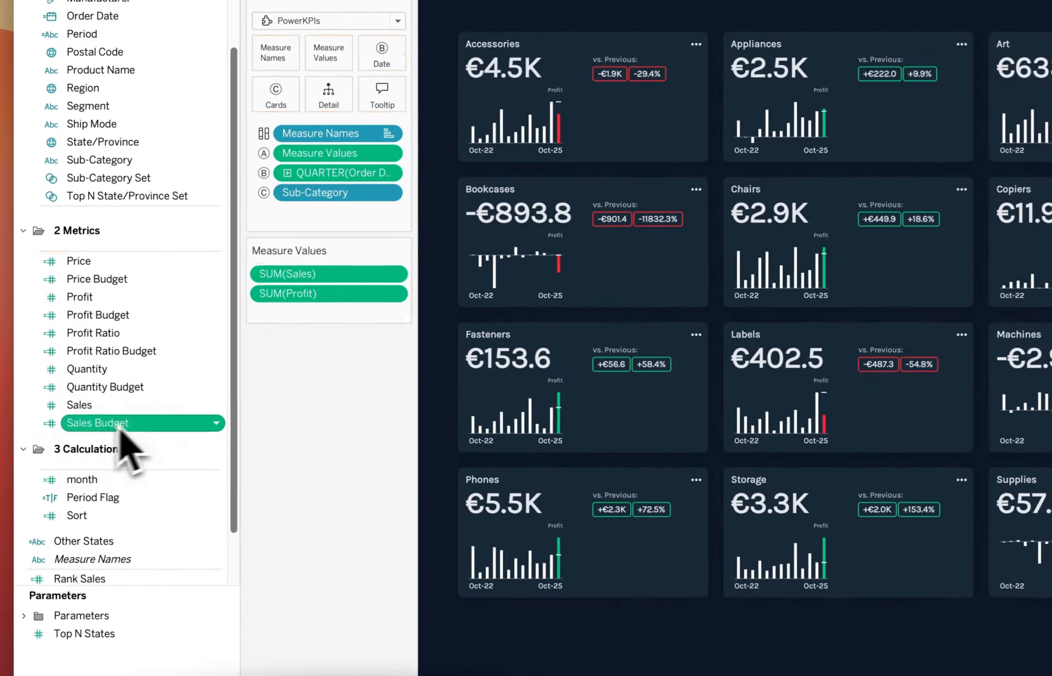
left_click_drag(76, 437, 192, 378)
left_click_drag(280, 332, 294, 316)
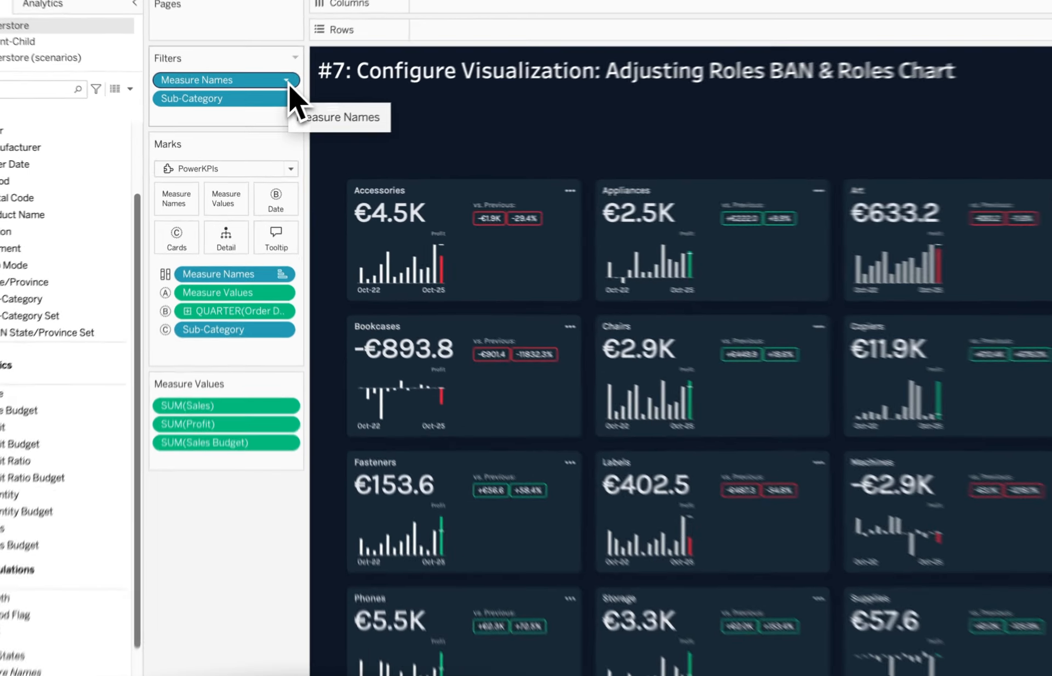
Step: Add Profit Ratio to the Measure Names filter selection, apply it, and remove it again
left_click(268, 104)
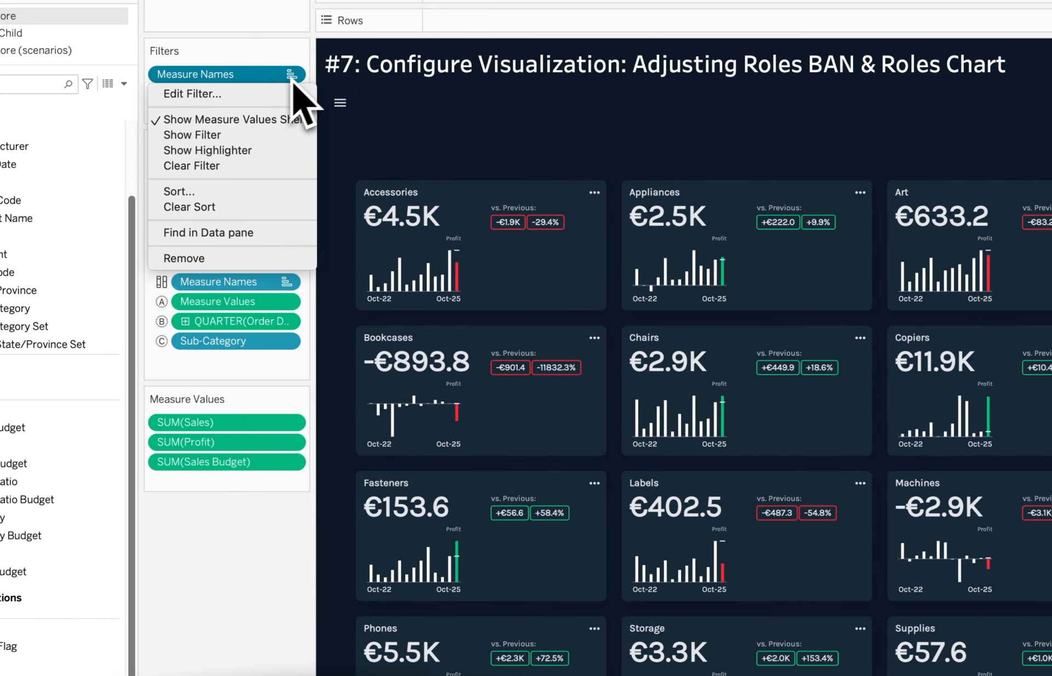
left_click(257, 96)
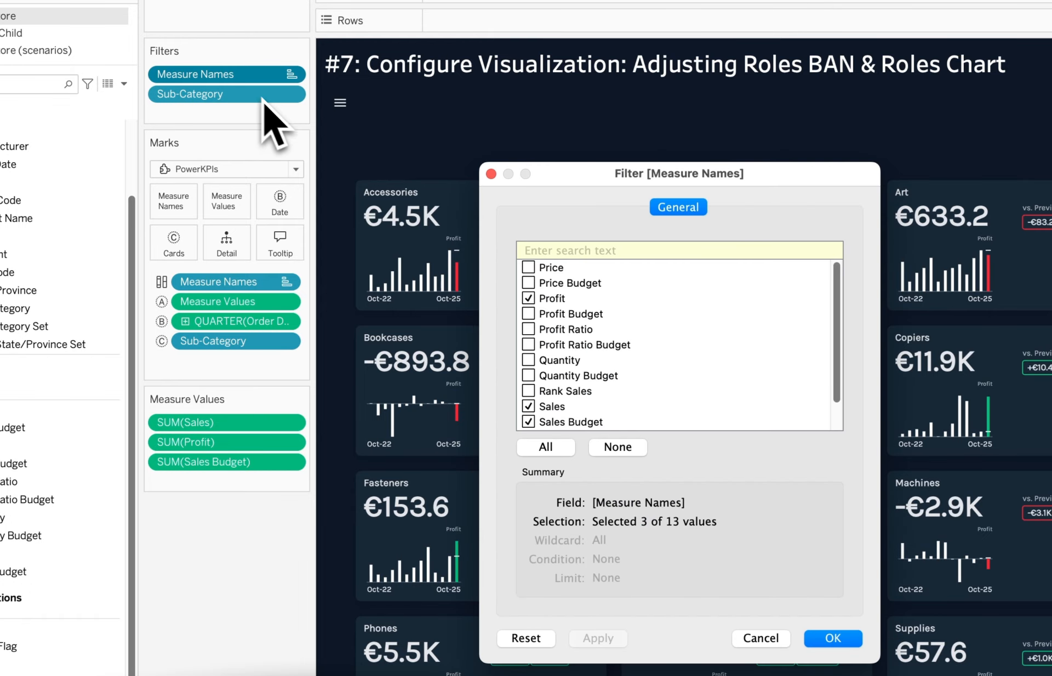
left_click(532, 331)
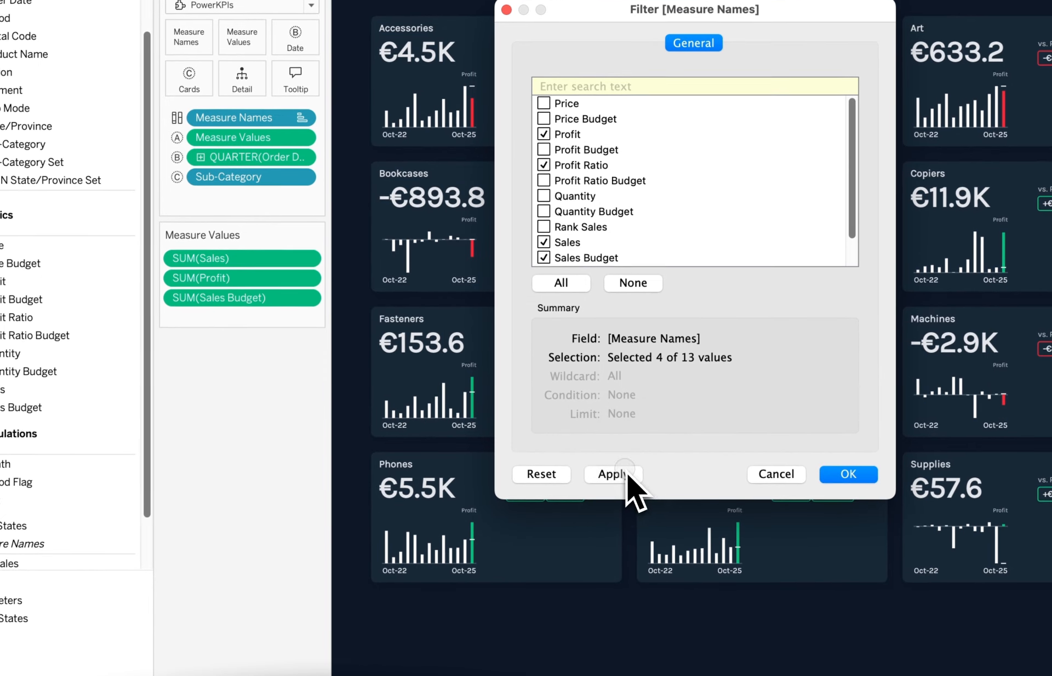
left_click(609, 640)
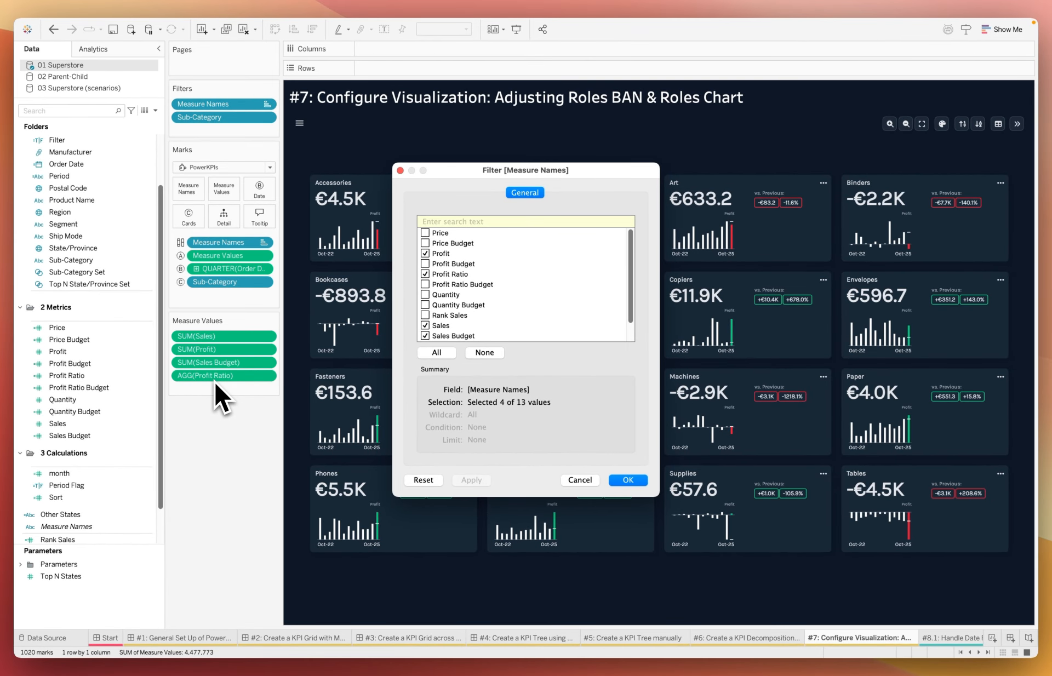
left_click(425, 274)
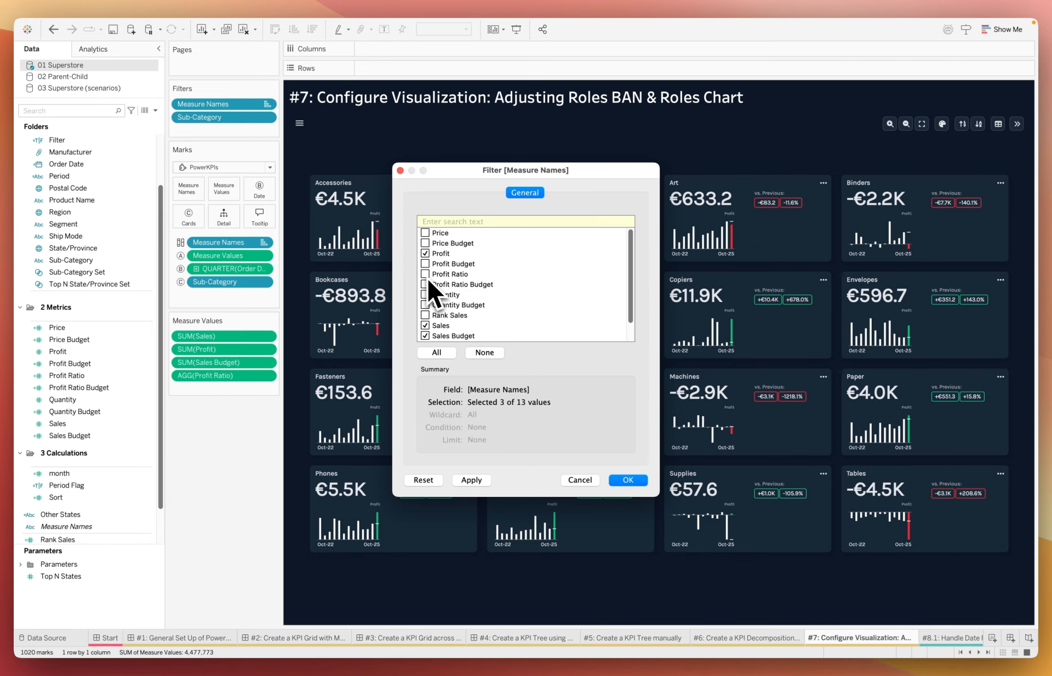
left_click(640, 485)
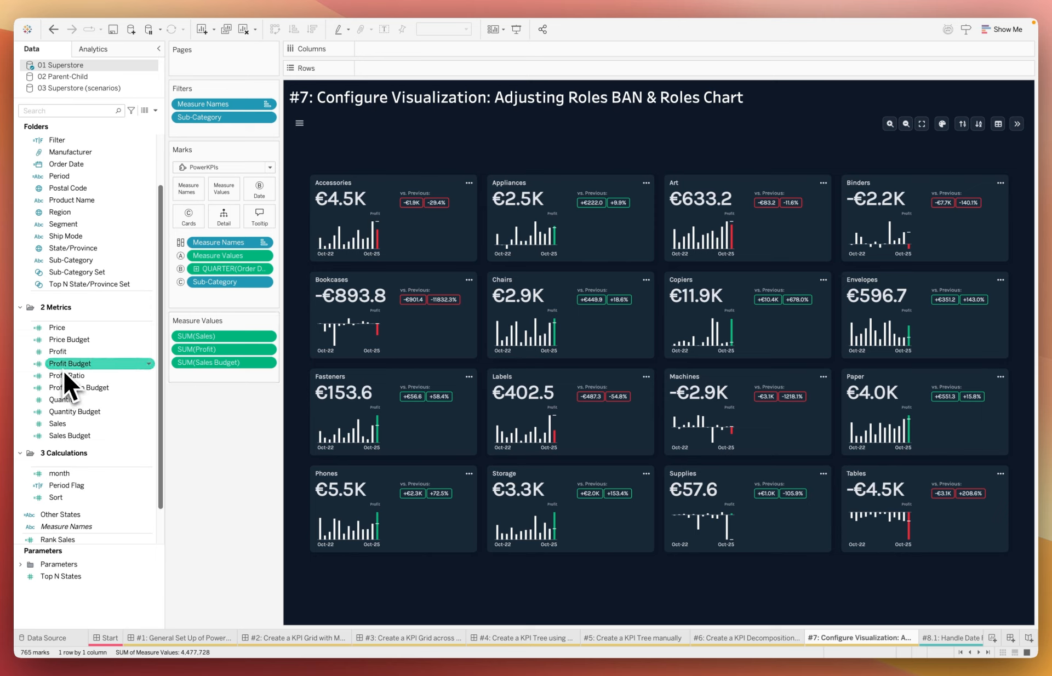
Step: Create a calculated field named Sales LY Quarter with the formula LOOKUP(SUM([Sales]),-4)
left_click(156, 111)
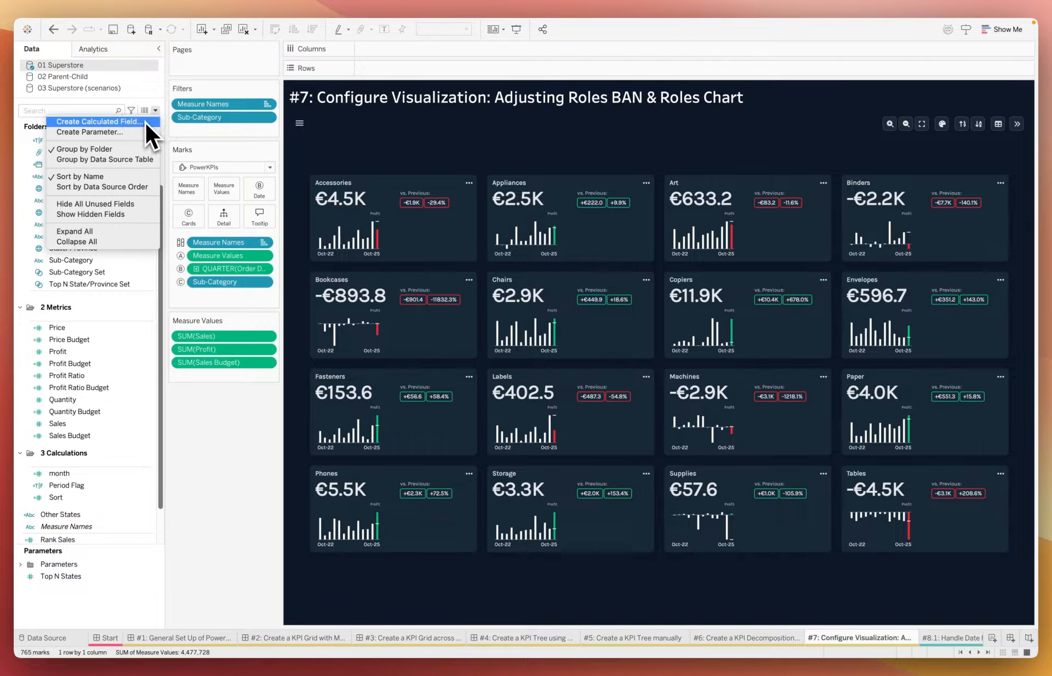
left_click(145, 120)
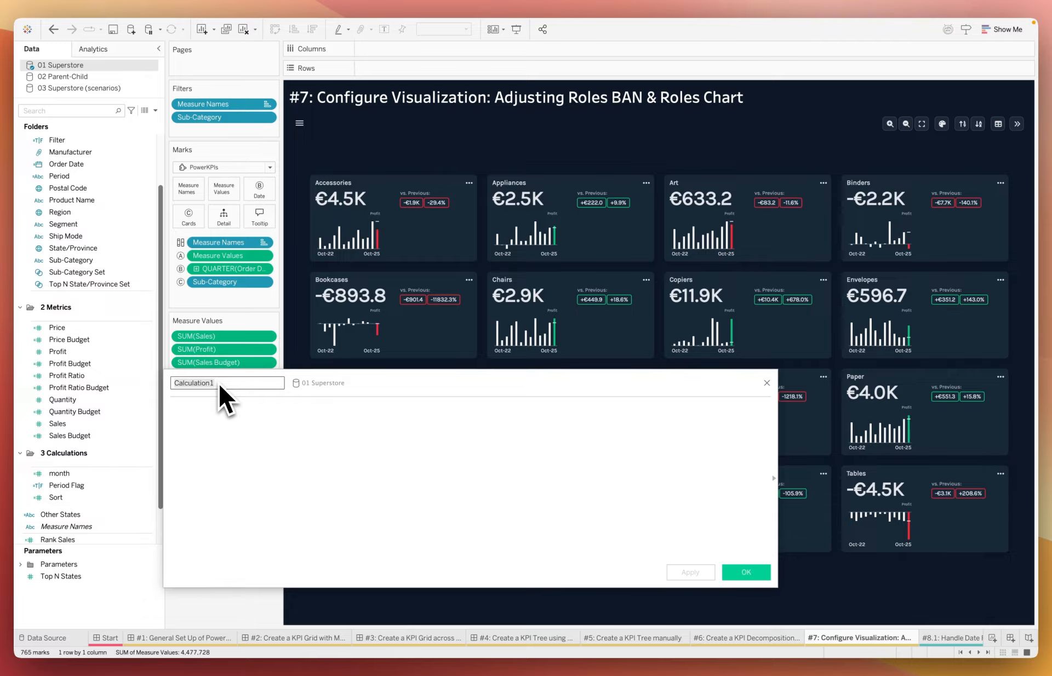
key("BackSpace")
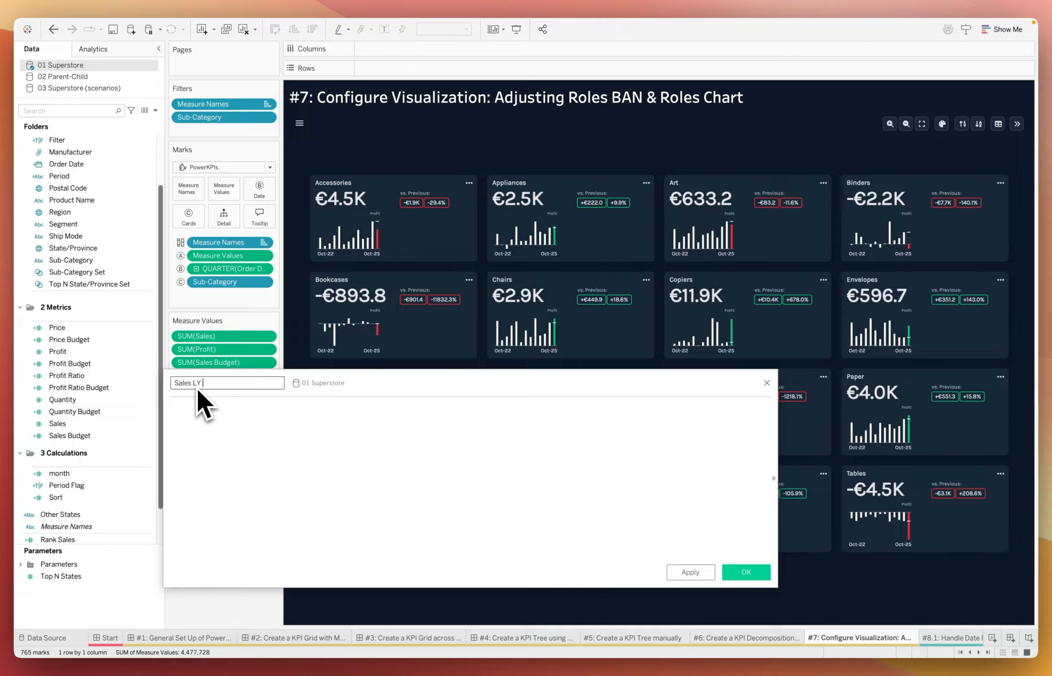
type("Sales LY Quarter")
key("Tab")
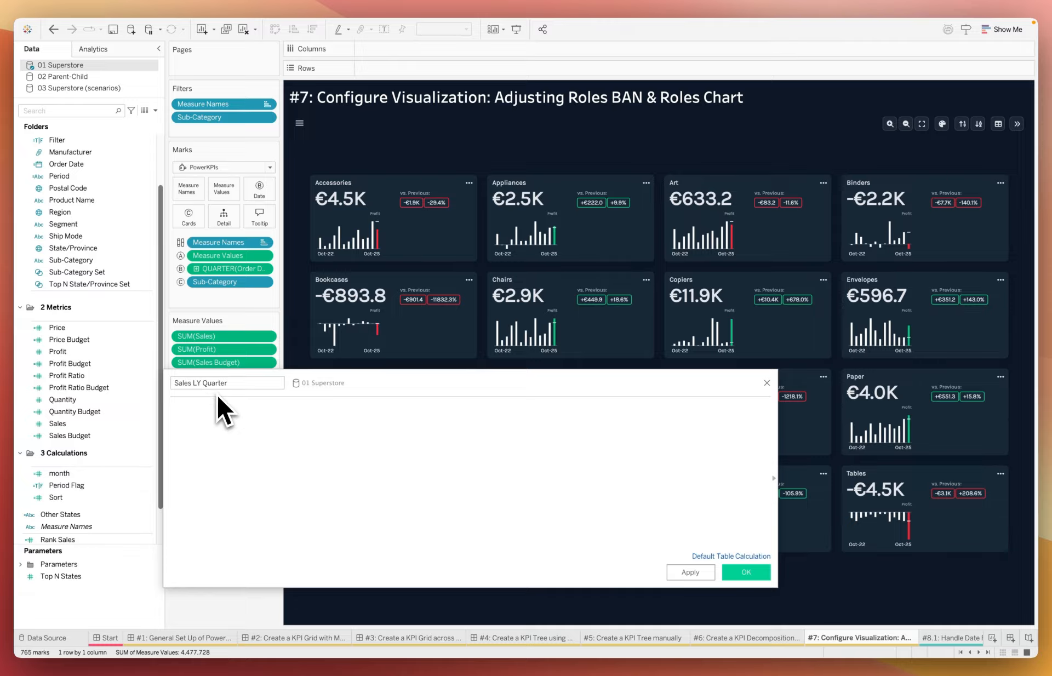
type("L")
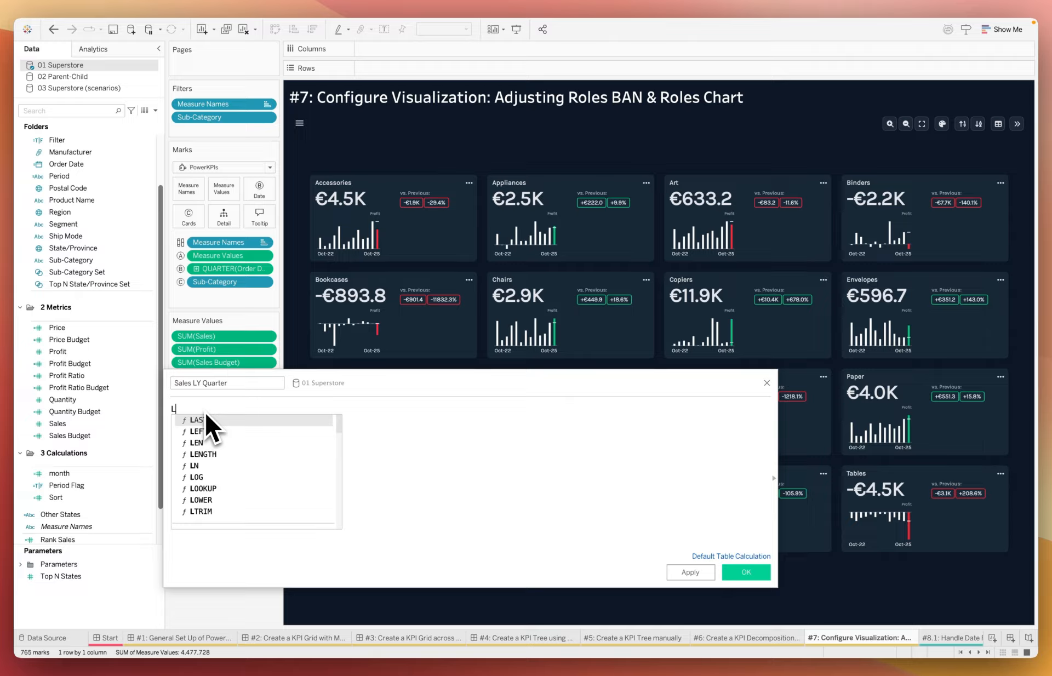
type("OOKUP(SUM([Sale")
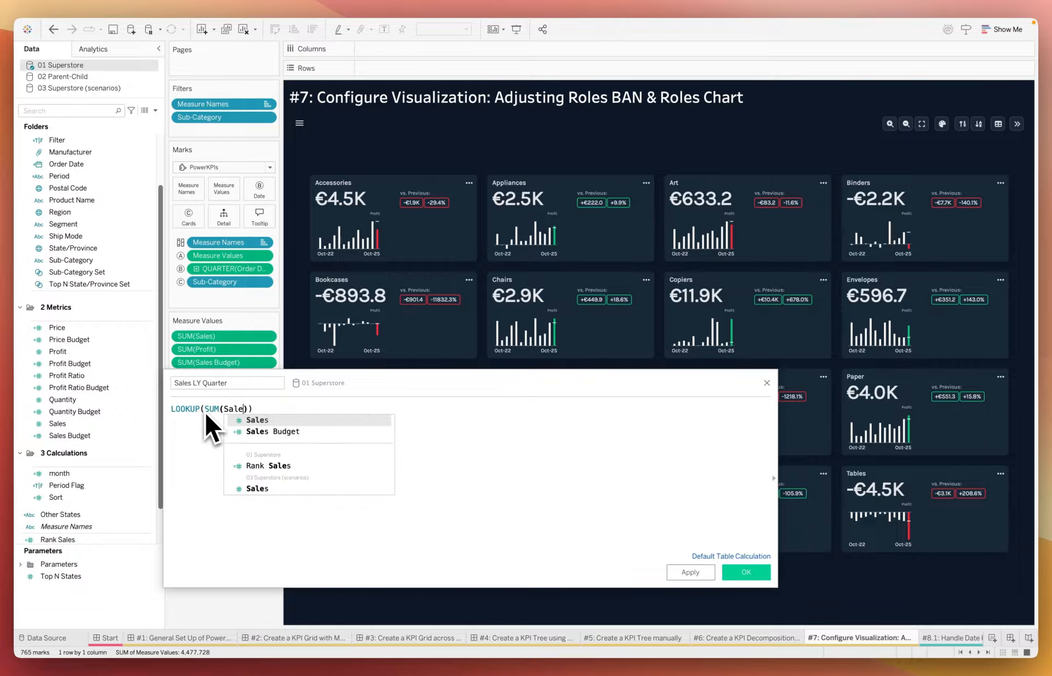
key("Return")
type(",-4")
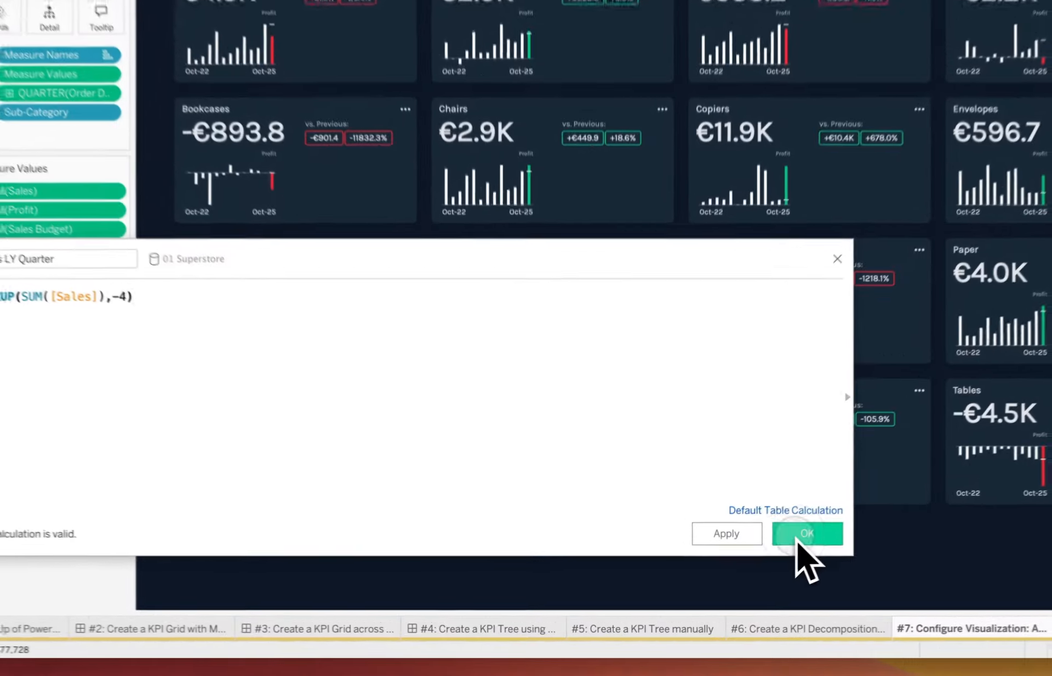
left_click(746, 572)
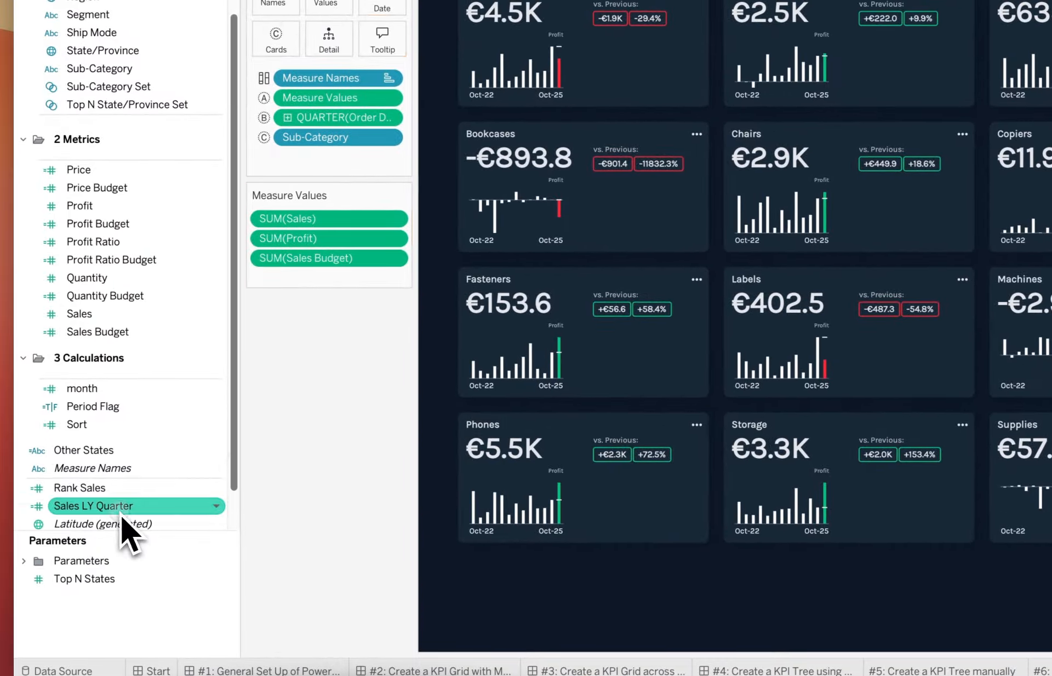
Step: Add Sales LY Quarter to the Measure Values and compute it using the specific dimension Quarter of Order Date
left_click_drag(118, 507, 318, 298)
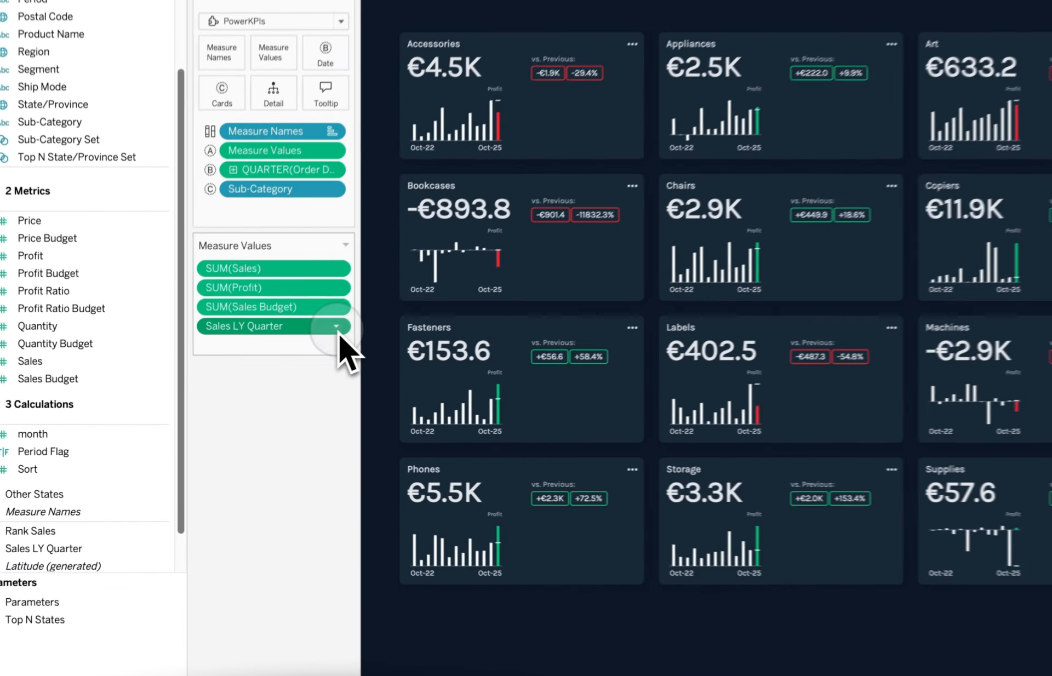
left_click(267, 377)
left_click(315, 500)
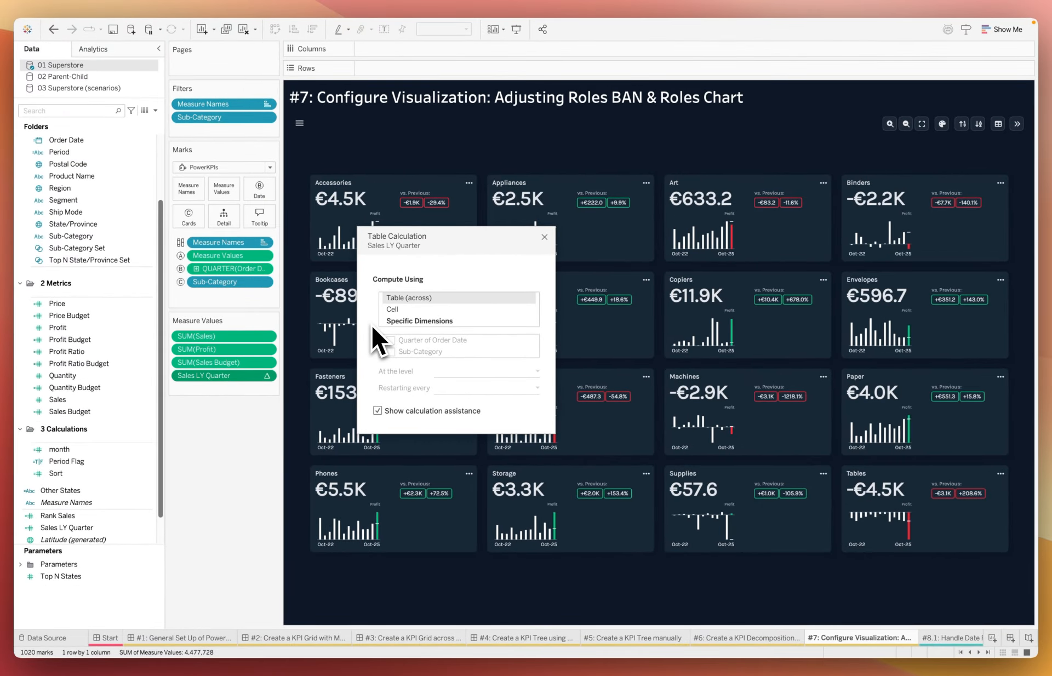
left_click(400, 323)
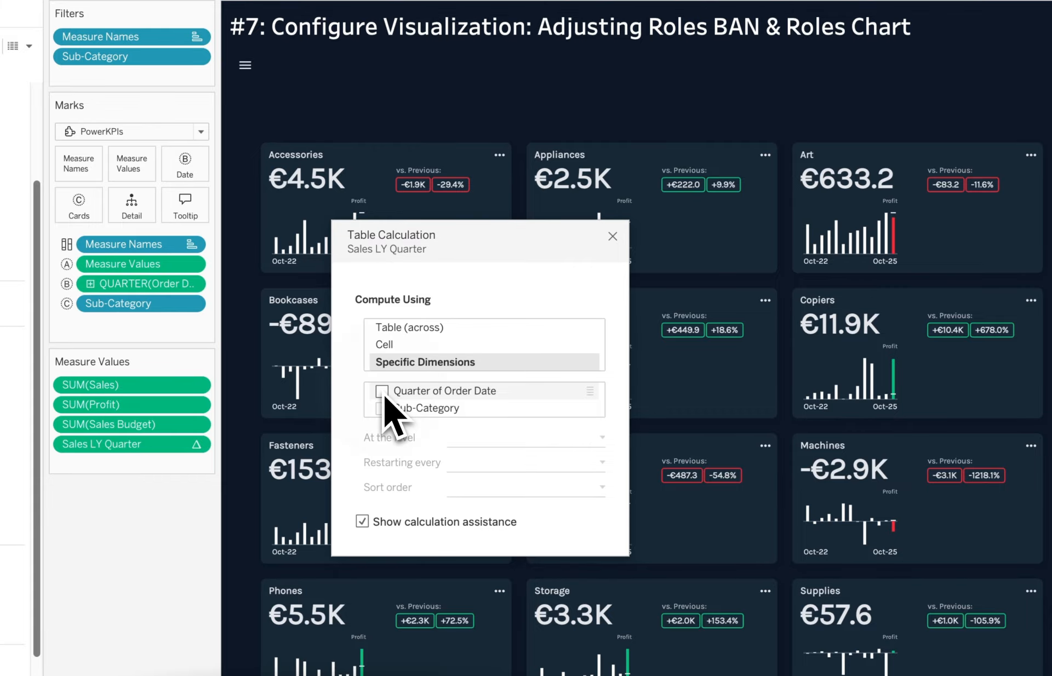
left_click(382, 391)
left_click(613, 236)
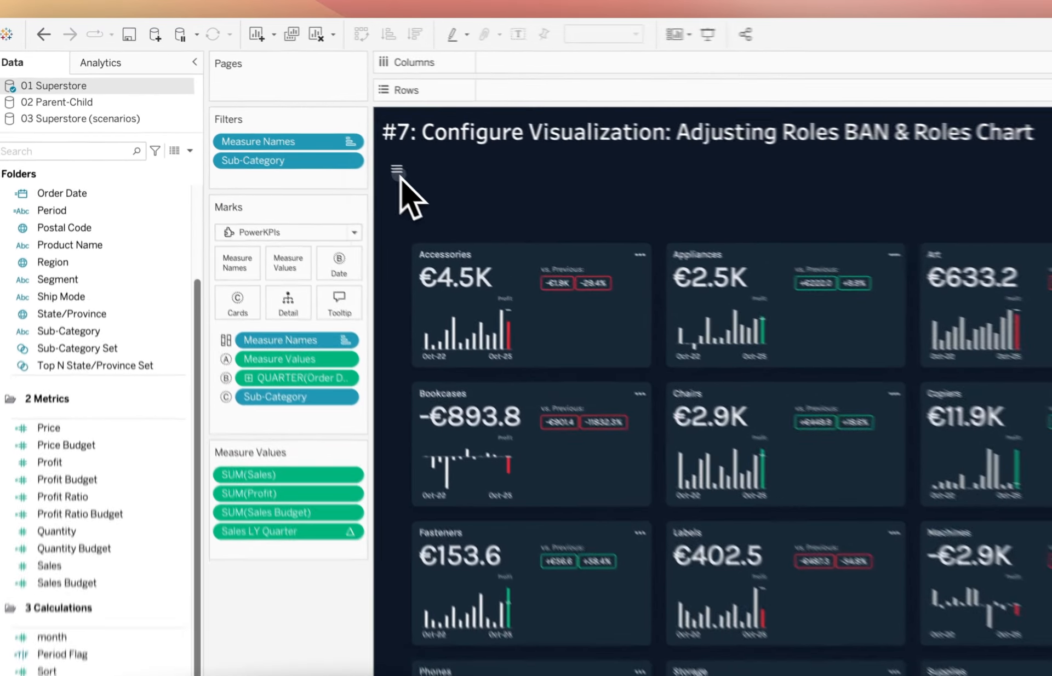
Step: In the PowerKPIs visualization configuration, set Sales to Main for both Role BAN and Role Chart
left_click(299, 124)
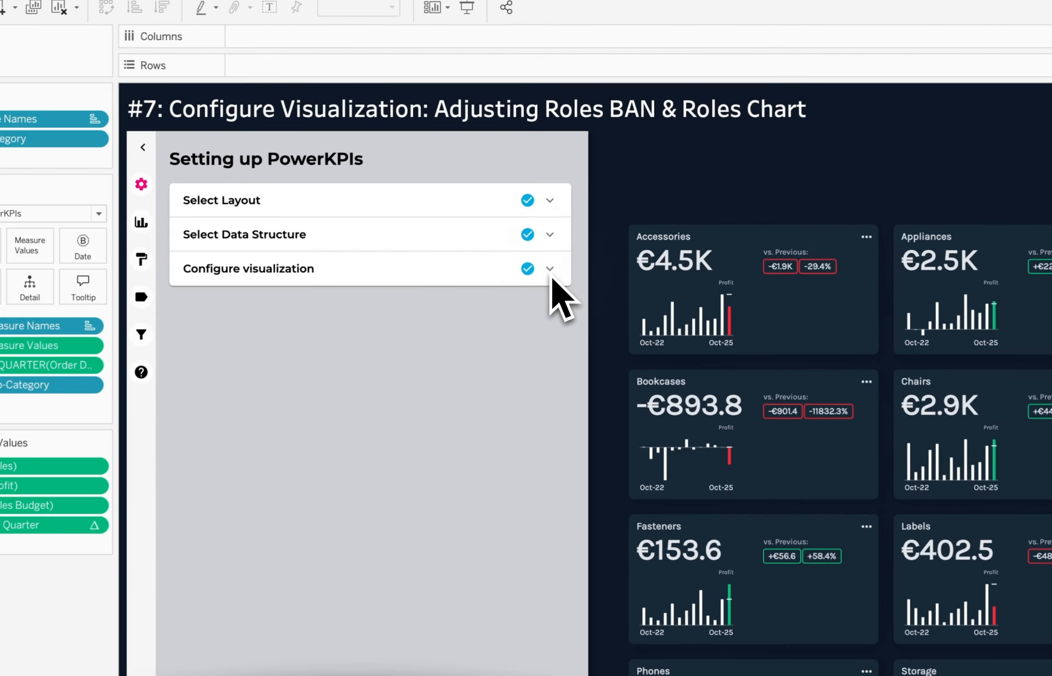
left_click(571, 205)
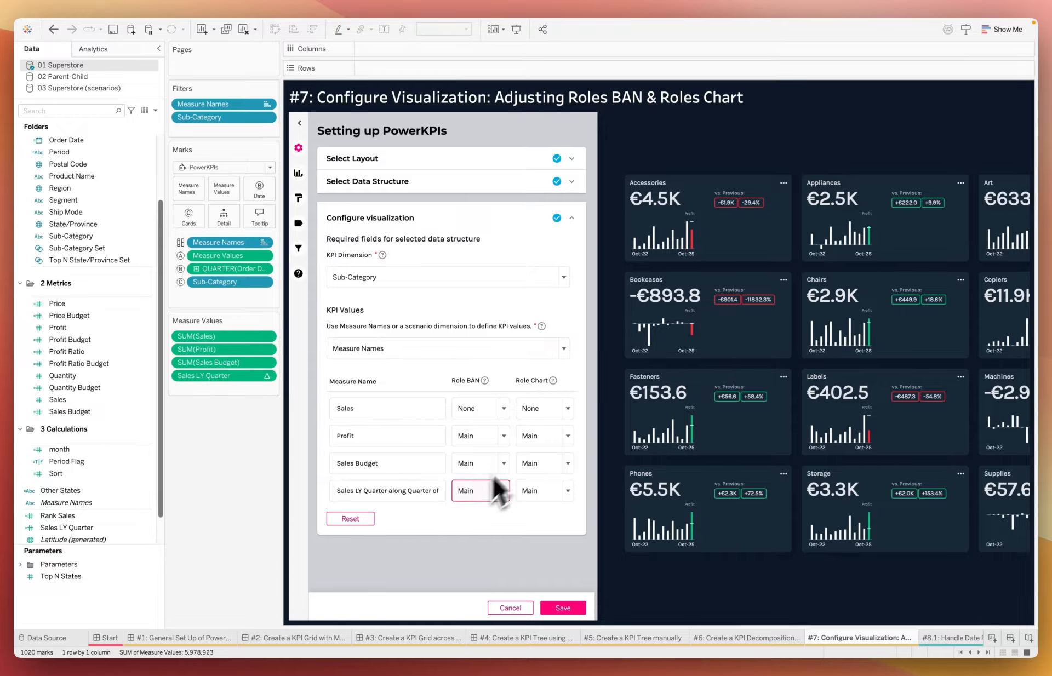
mouse_move(485, 387)
mouse_move(554, 383)
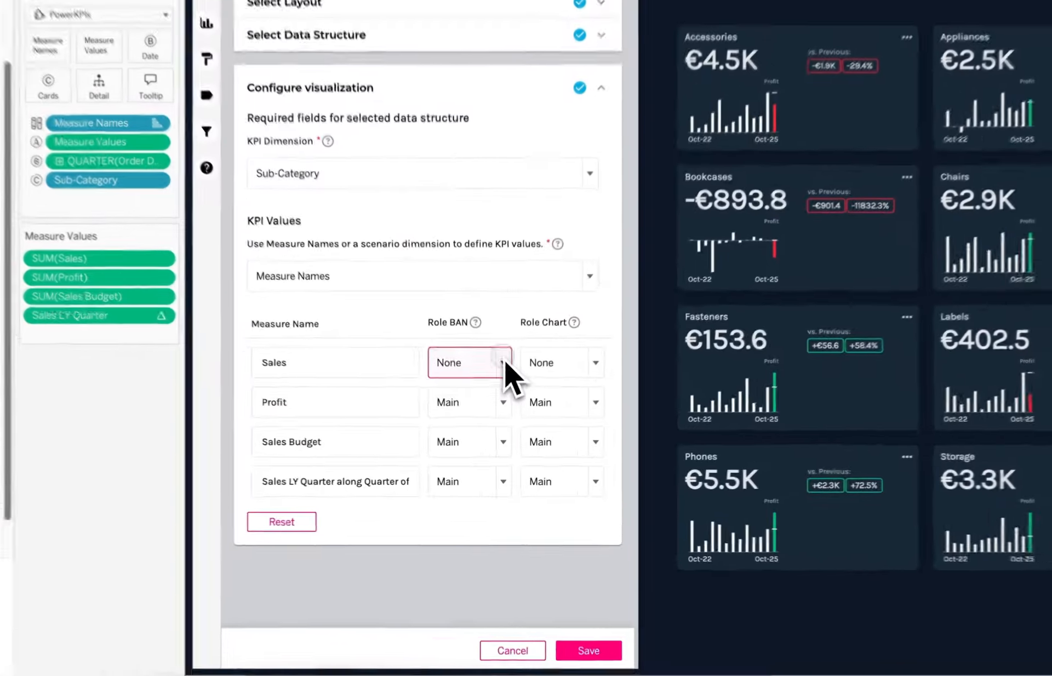
left_click(504, 360)
left_click(476, 394)
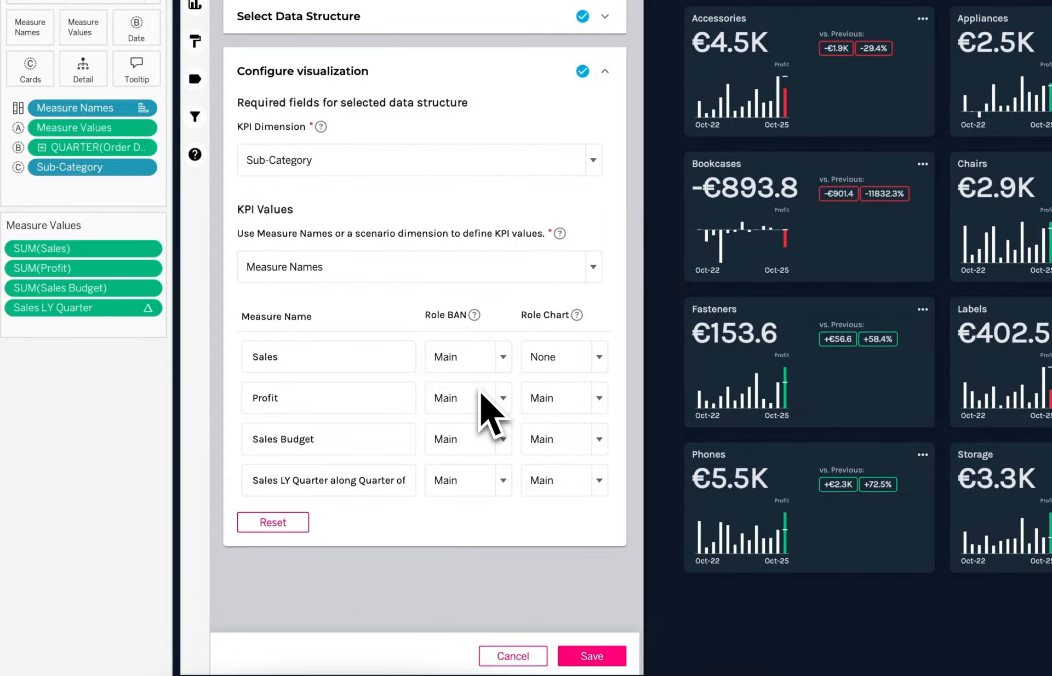
left_click(560, 368)
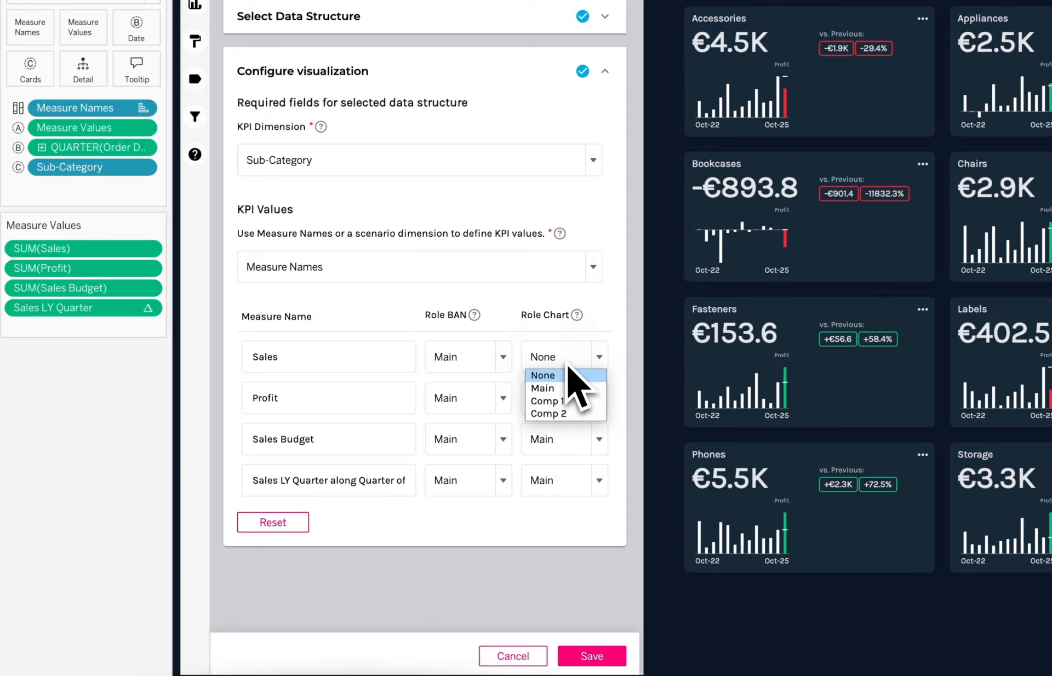
left_click(543, 388)
Step: Set Profit to None for both Role BAN and Role Chart
left_click(503, 398)
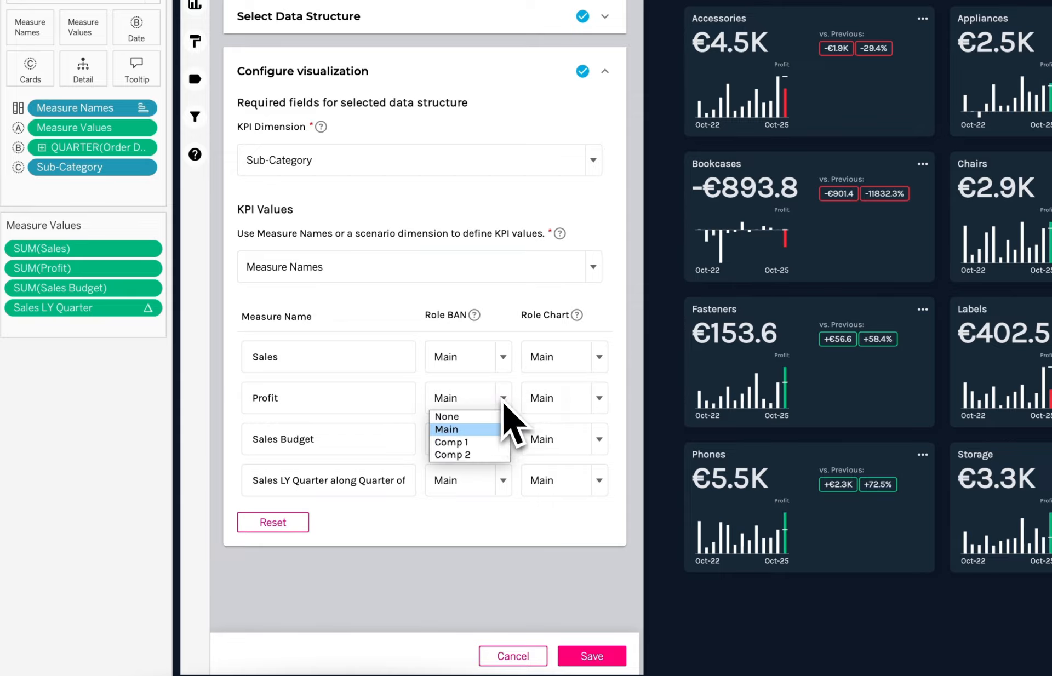
left_click(477, 416)
left_click(546, 409)
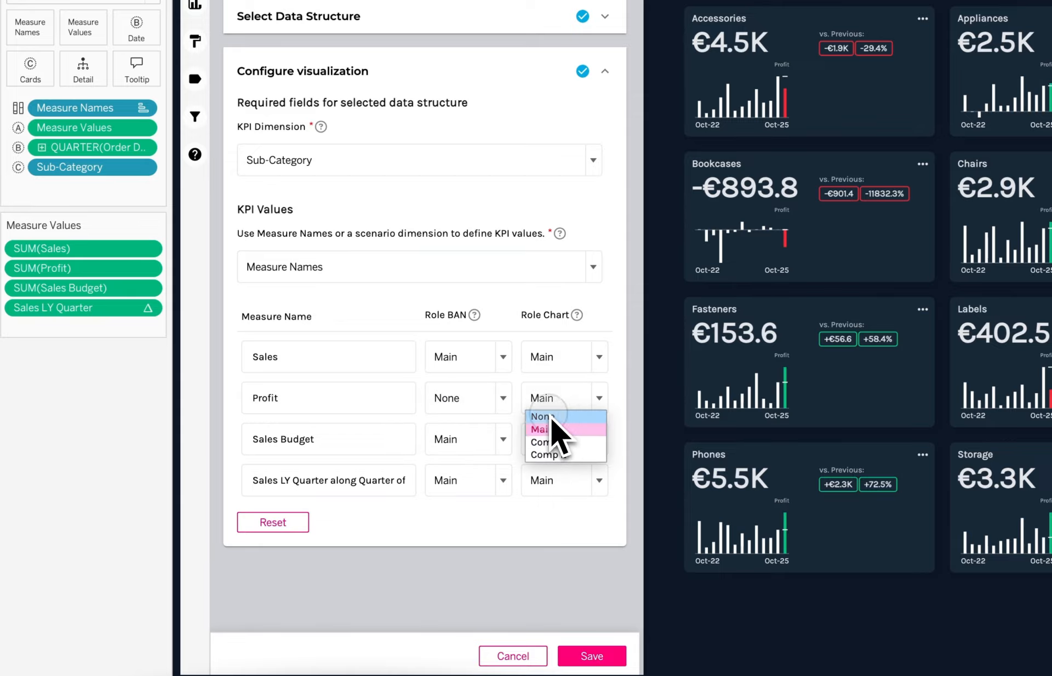
left_click(551, 417)
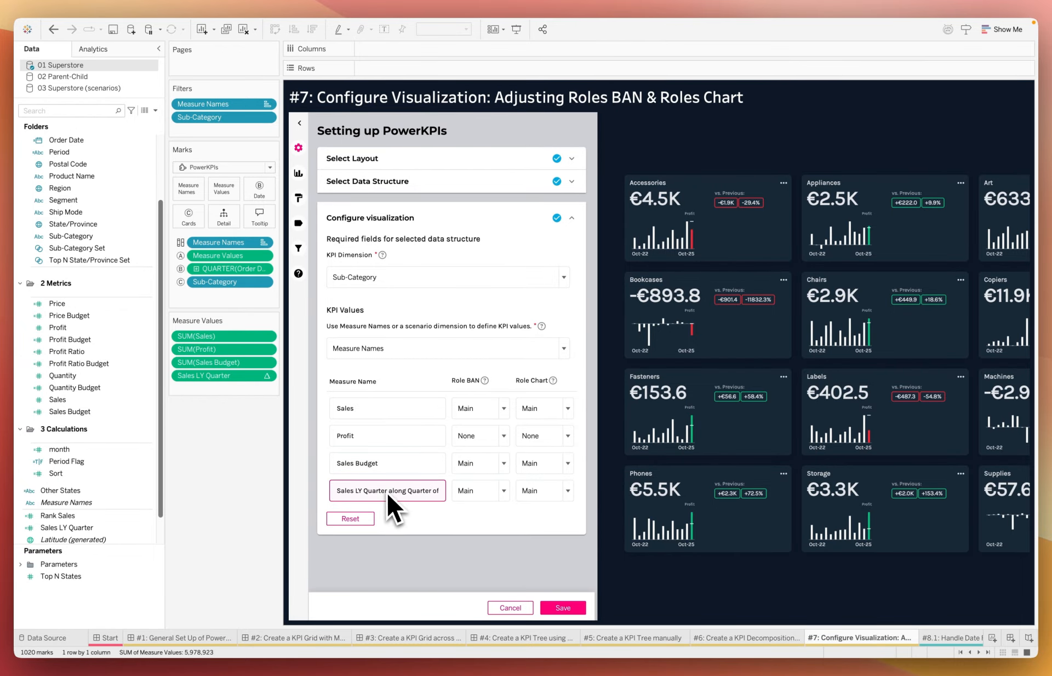
Step: Set Sales Budget to Comp 1 for both Role BAN and Role Chart
left_click(505, 466)
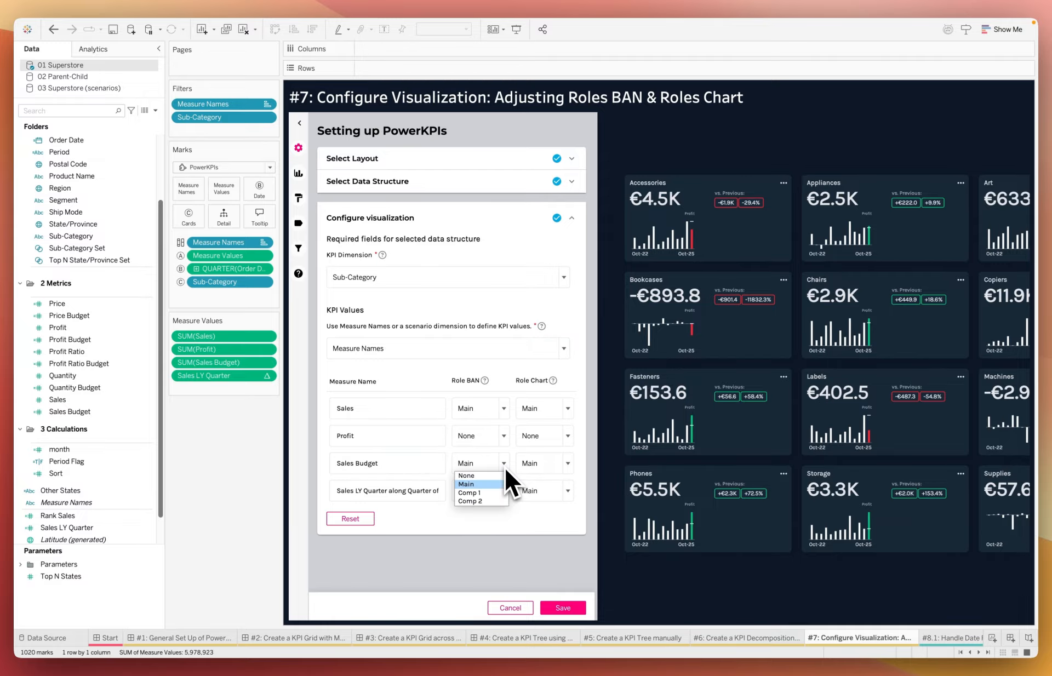
left_click(480, 493)
left_click(545, 469)
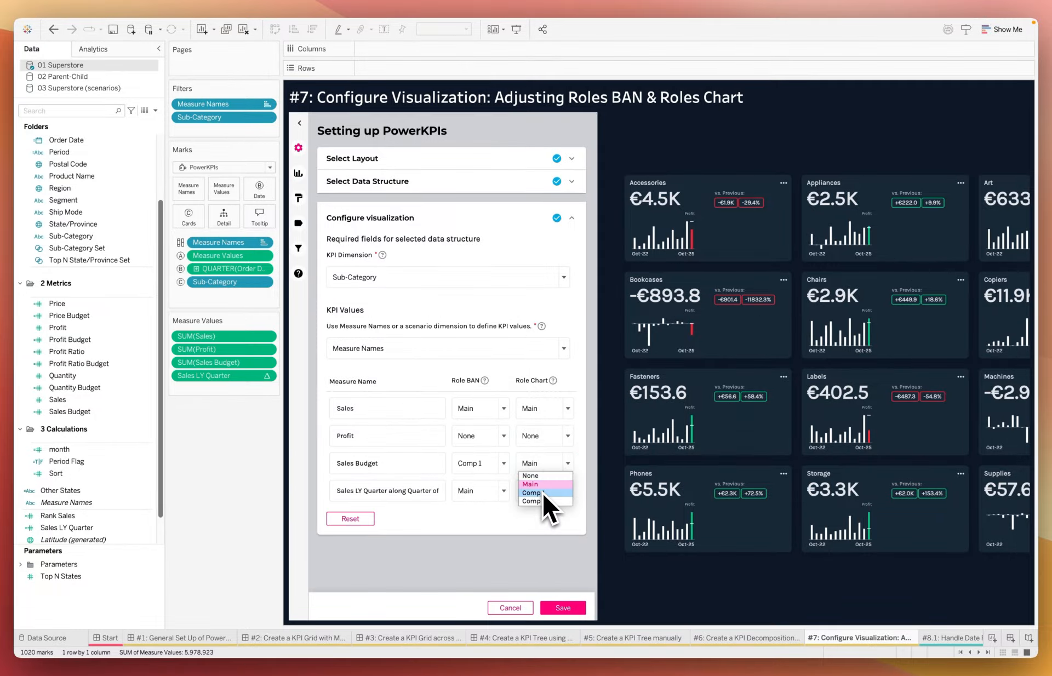
left_click(541, 492)
Step: Set the Sales LY Quarter measure to Comp 2 for both Role BAN and Role Chart
left_click(488, 491)
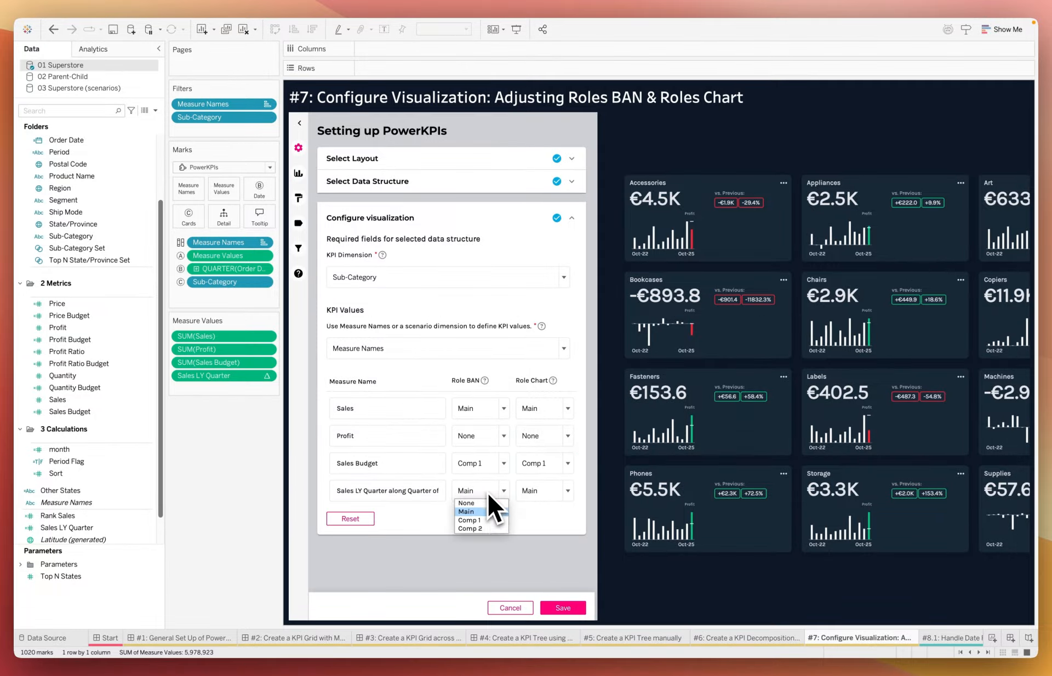
left_click(489, 562)
left_click(538, 496)
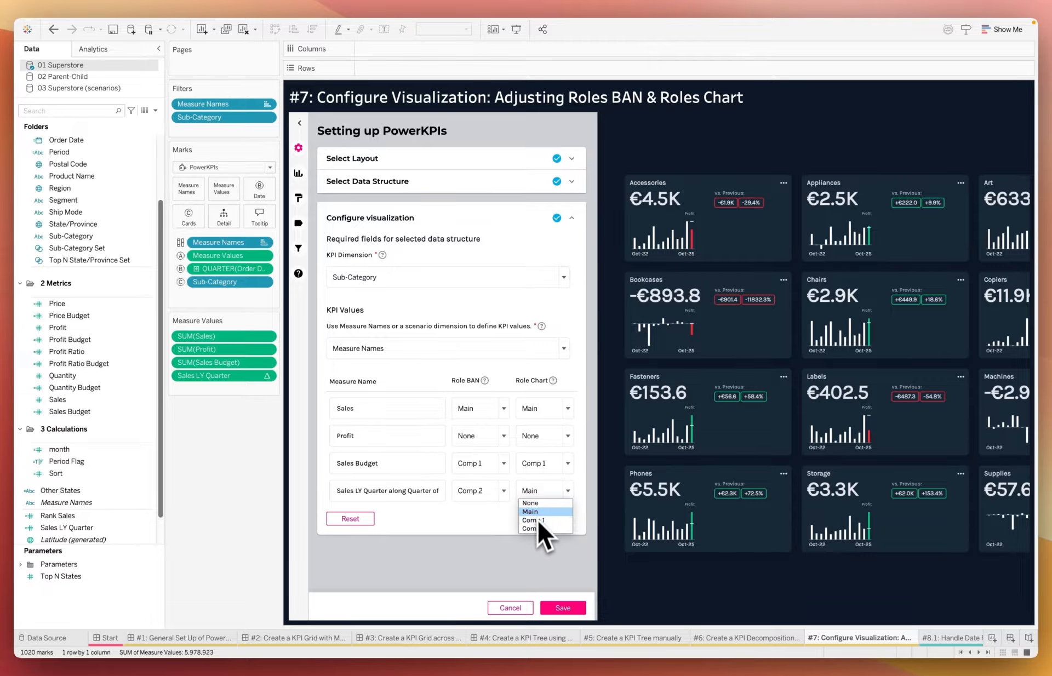
left_click(536, 528)
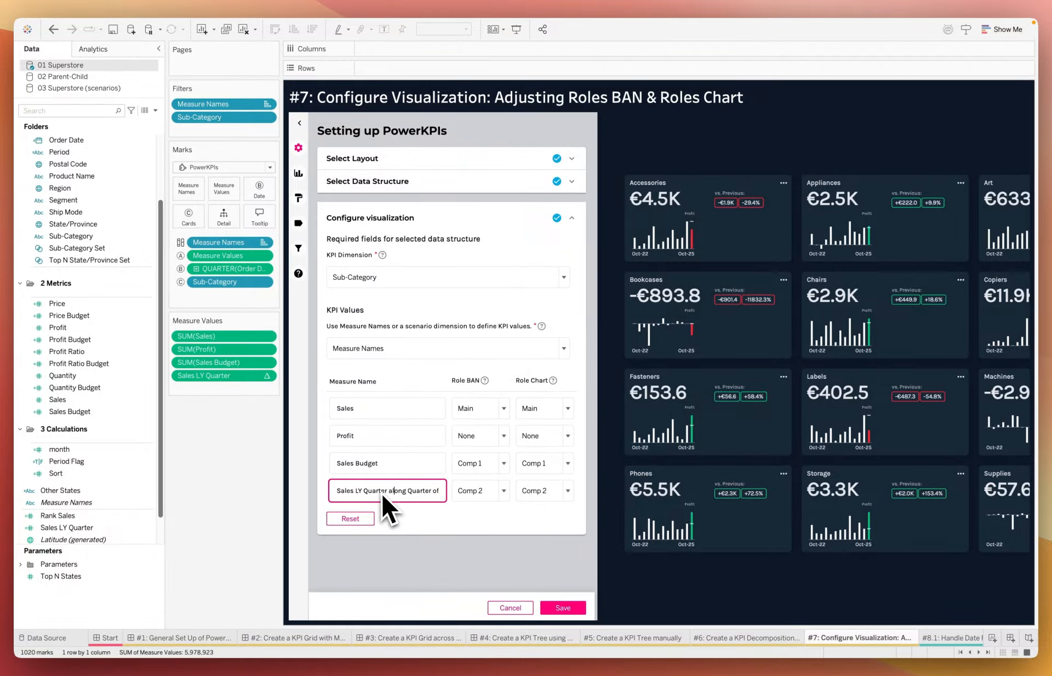
Step: Shorten the display name of the Sales LY Quarter measure to Sales LY
left_click(365, 491)
left_click_drag(367, 491, 469, 495)
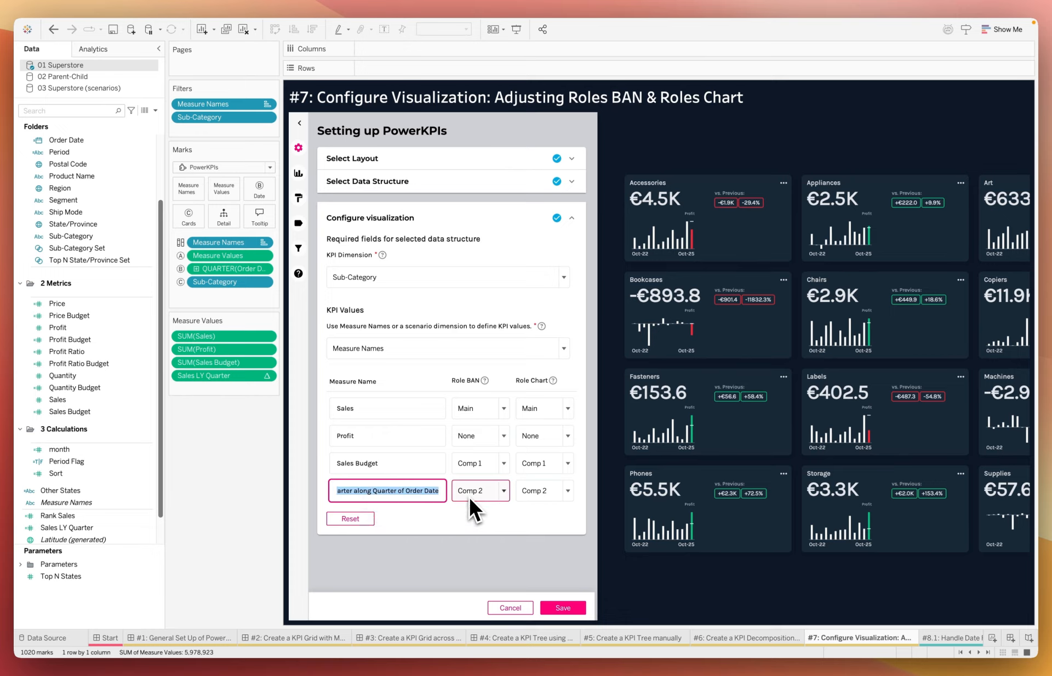
key("BackSpace")
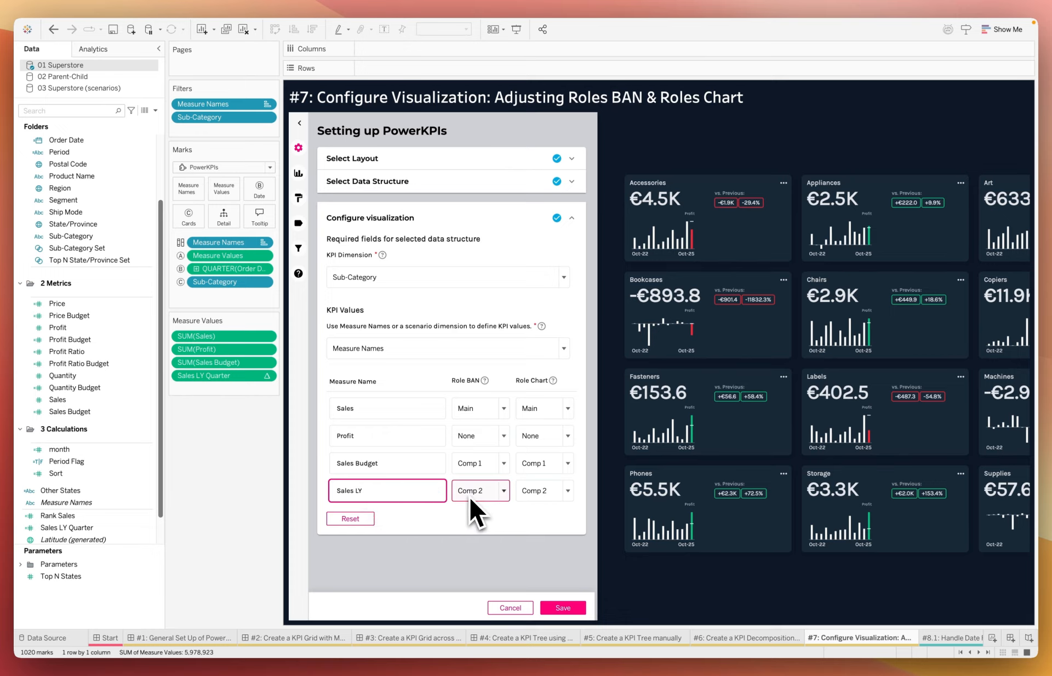
left_click(451, 512)
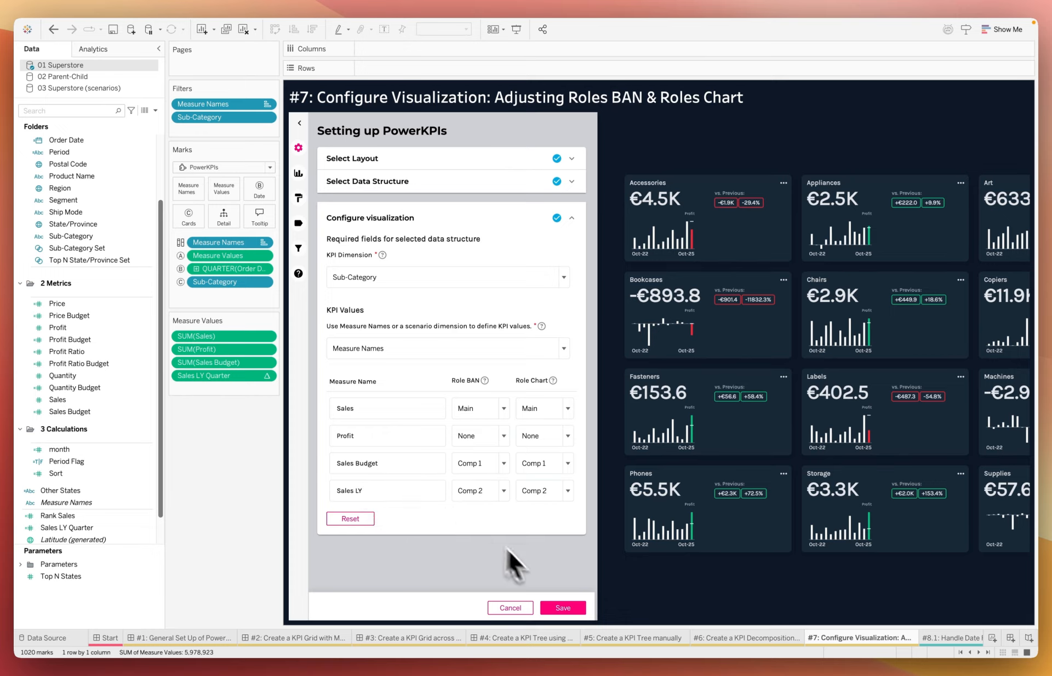
Step: Save the PowerKPIs configuration, close its settings, and inspect the latest quarter's bar on the Accessories card
left_click(575, 609)
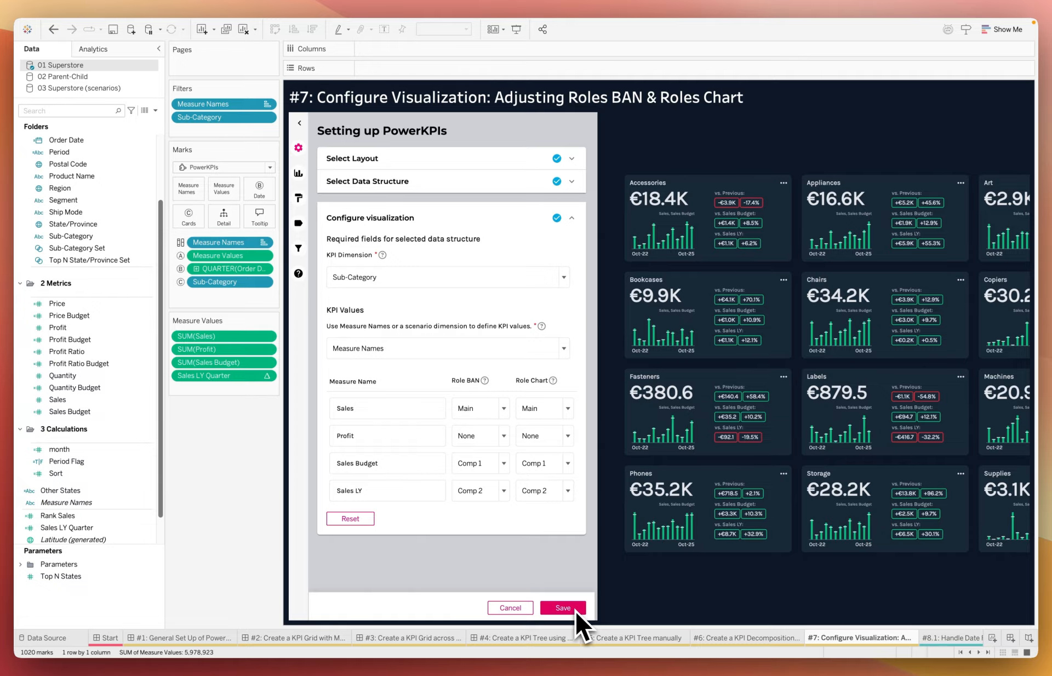
left_click(300, 124)
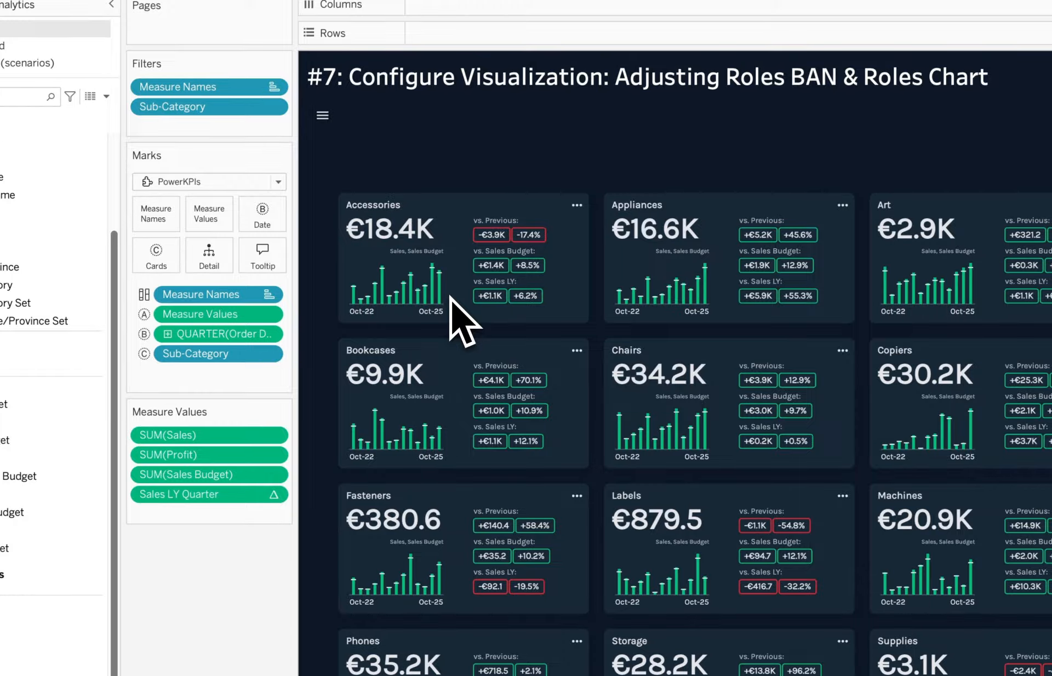
mouse_move(442, 298)
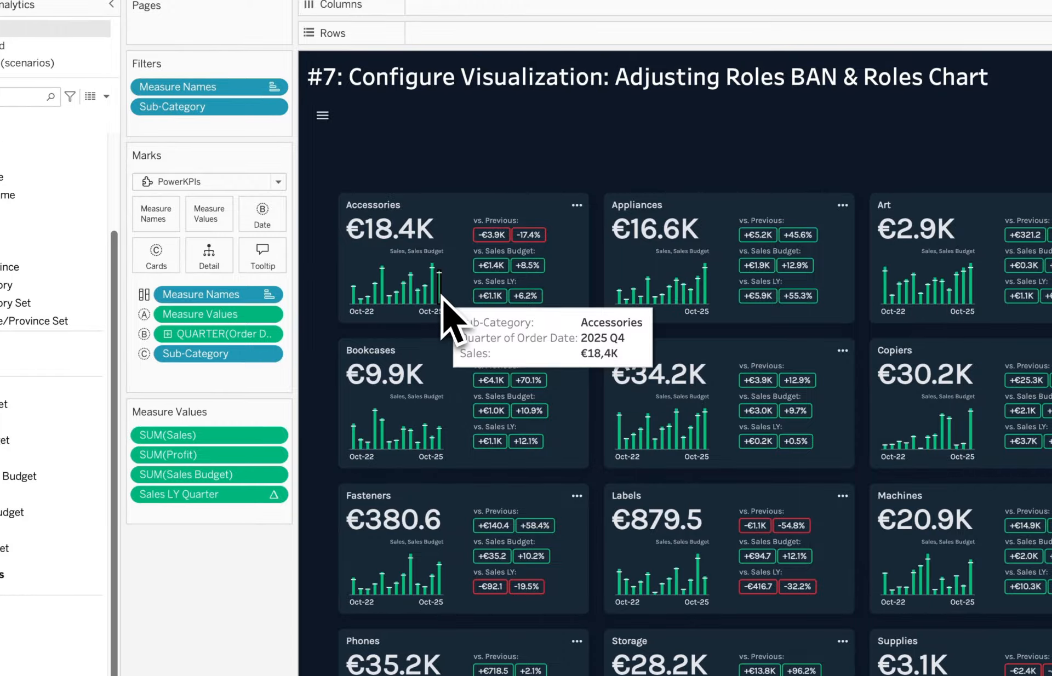